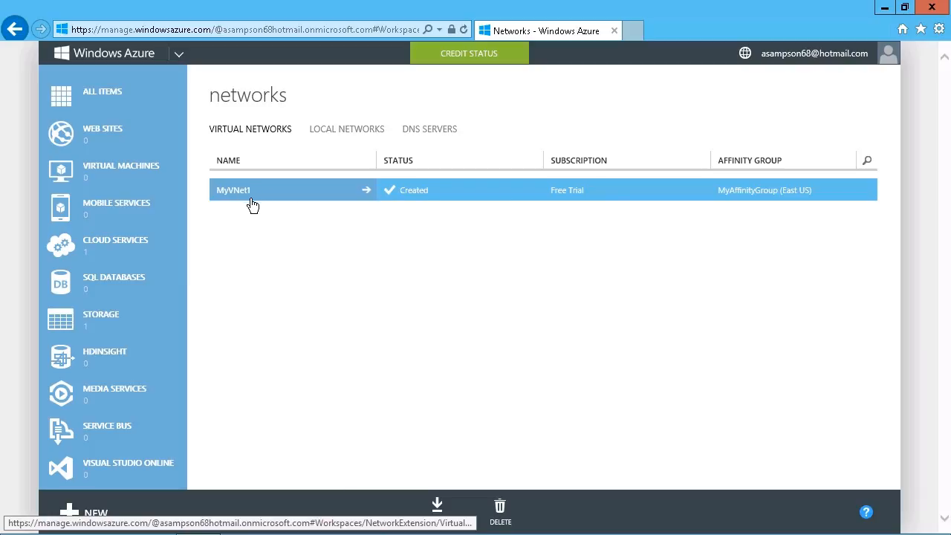
Step: Open the MyVNet1 virtual network, view its dashboard, then switch to its Configure page
left_click(251, 199)
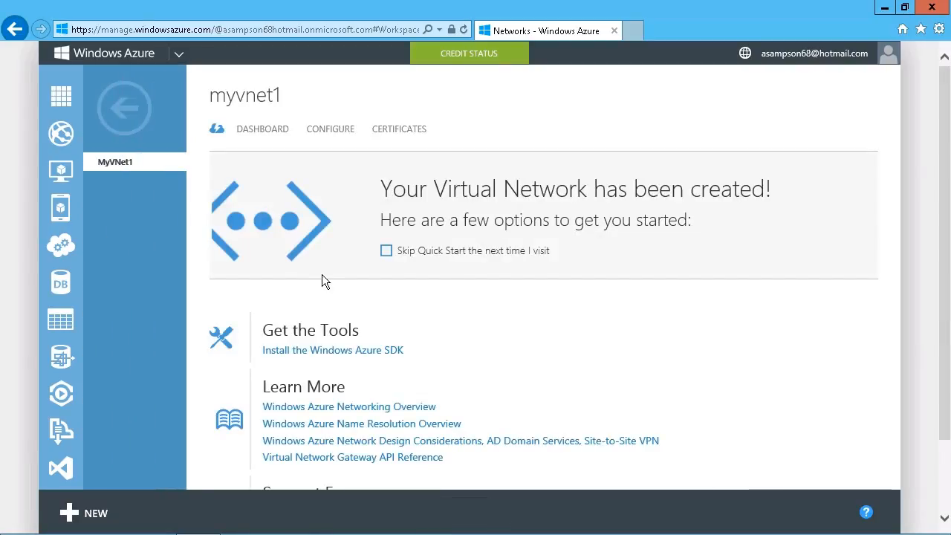
left_click(277, 130)
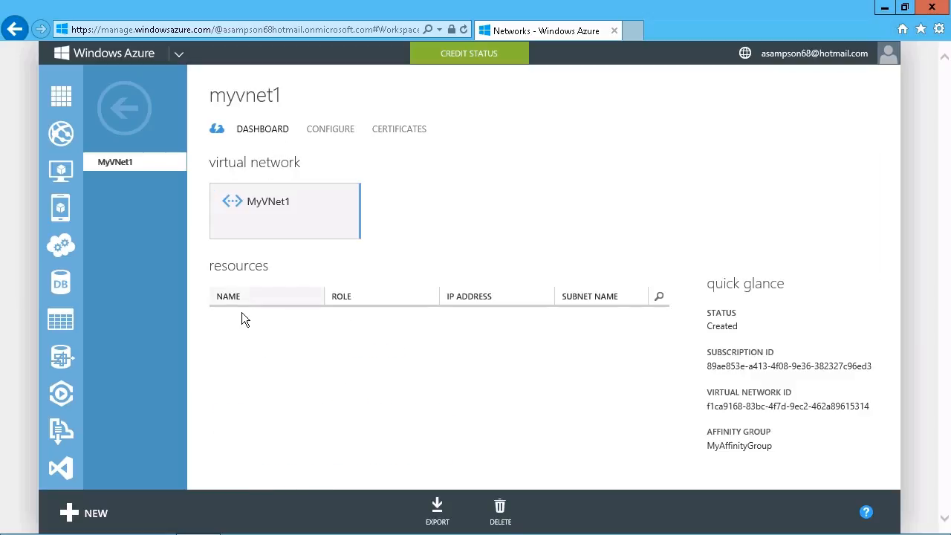
left_click(349, 142)
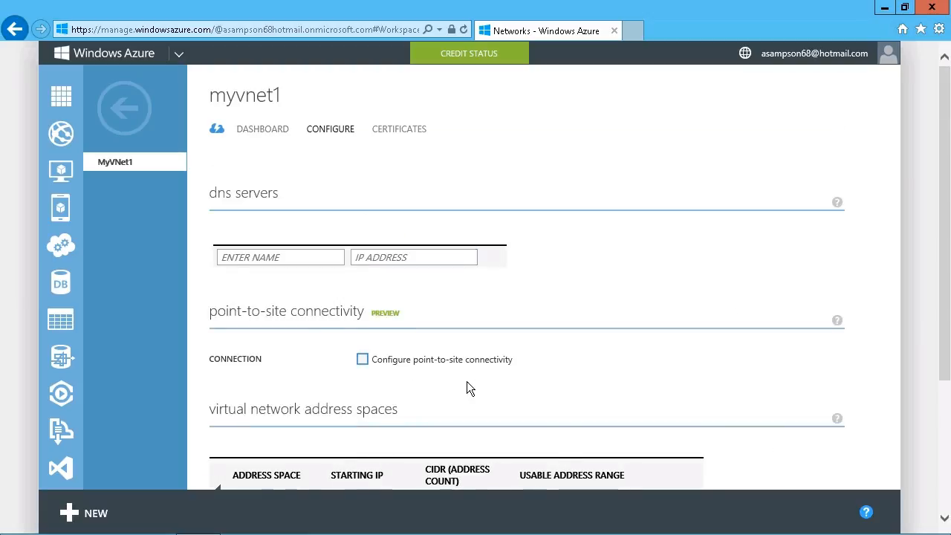
Step: Scroll to MyVNet1's 192.168.0.0/24 address space and inspect Subnet-1's usable range
scroll(468, 386, "down", 3)
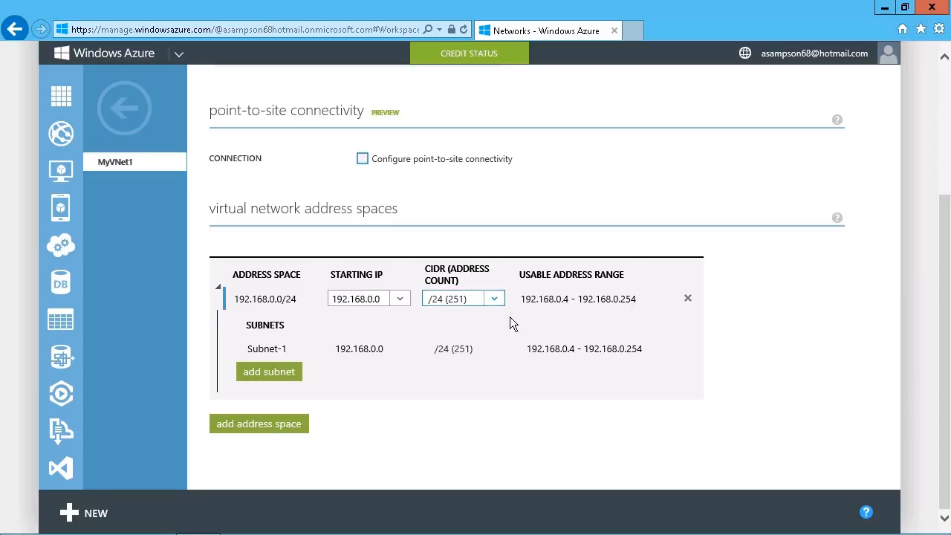
left_click_drag(521, 300, 585, 328)
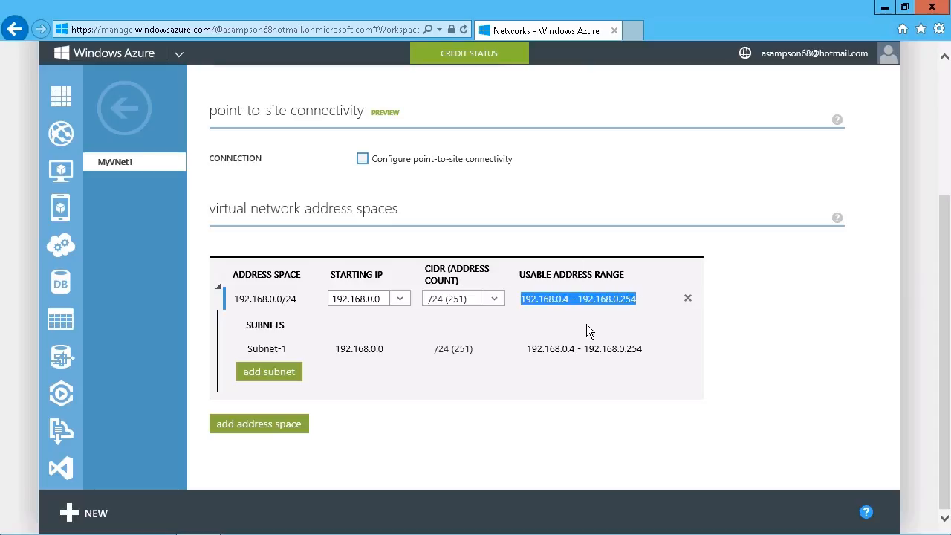
left_click(576, 323)
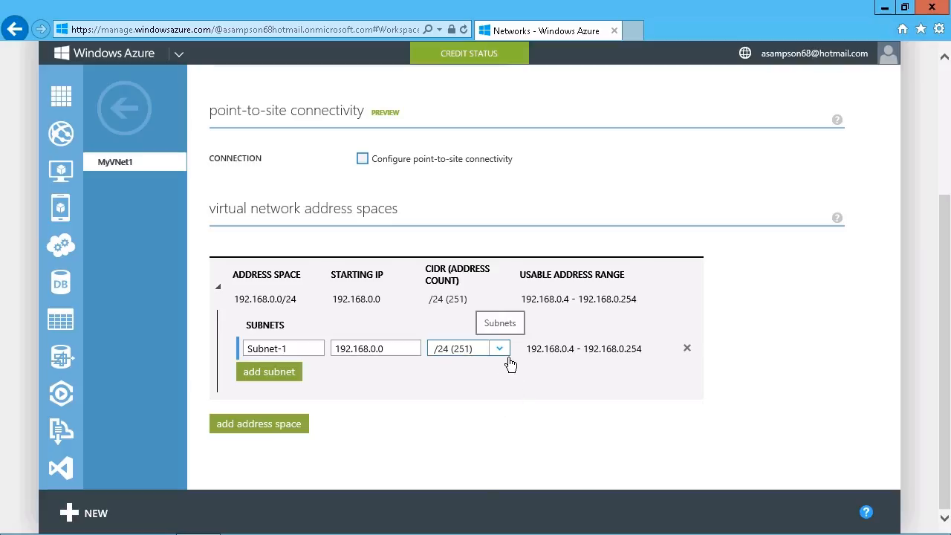
Step: Shrink Subnet-1 to /25 (123 addresses, 192.168.0.4–192.168.0.126) and save MyVNet1
left_click(510, 359)
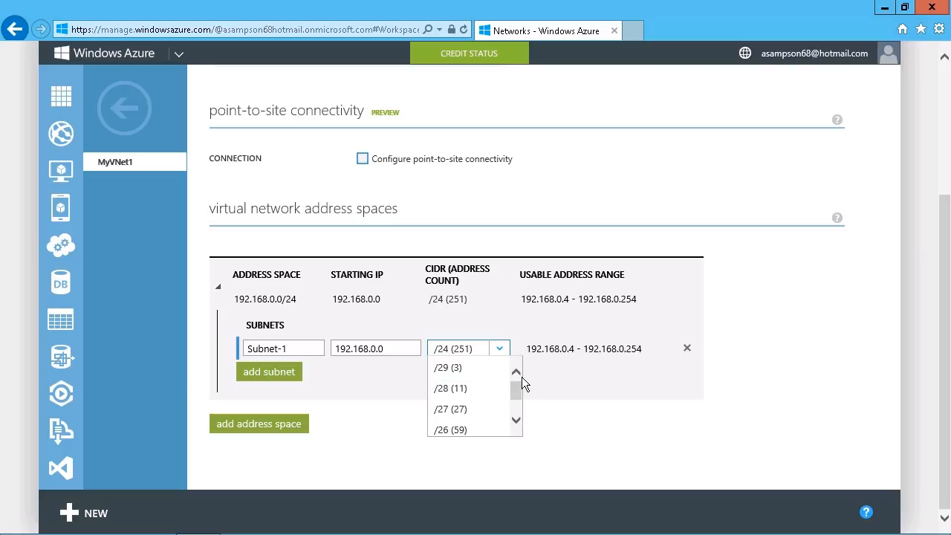
scroll(527, 427, "down", 3)
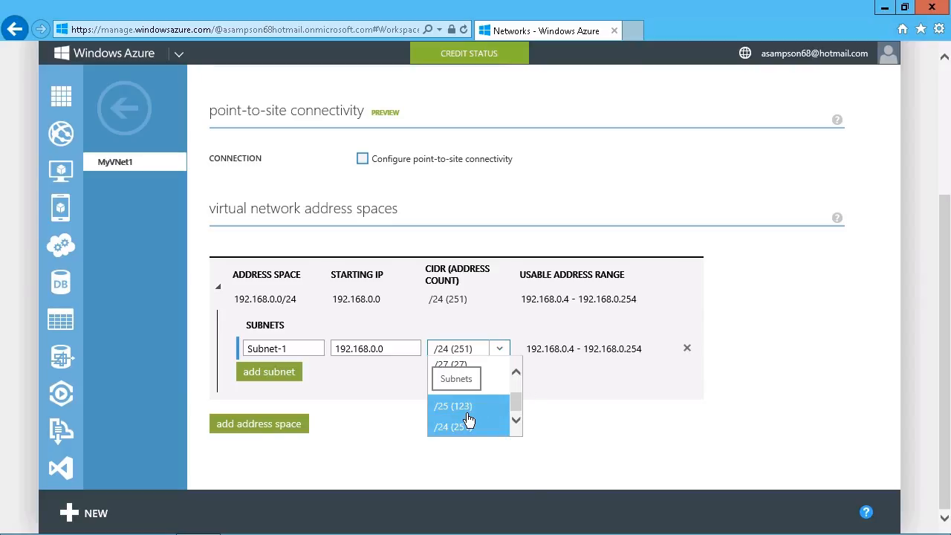
left_click(460, 416)
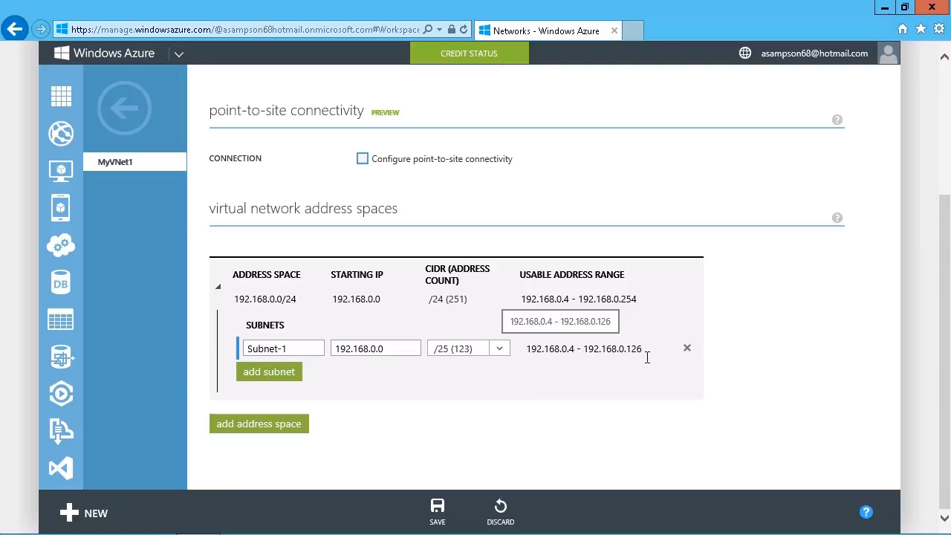
left_click_drag(627, 349, 636, 398)
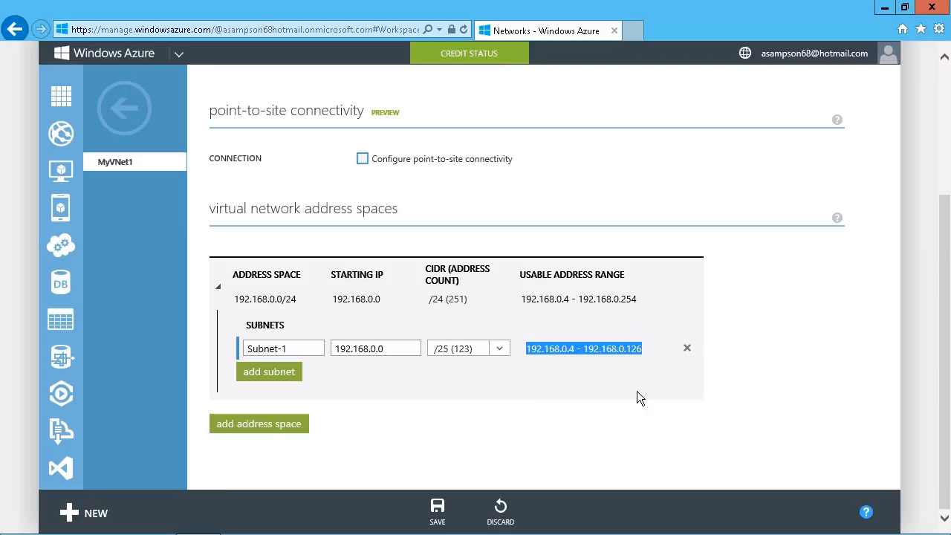
left_click(532, 447)
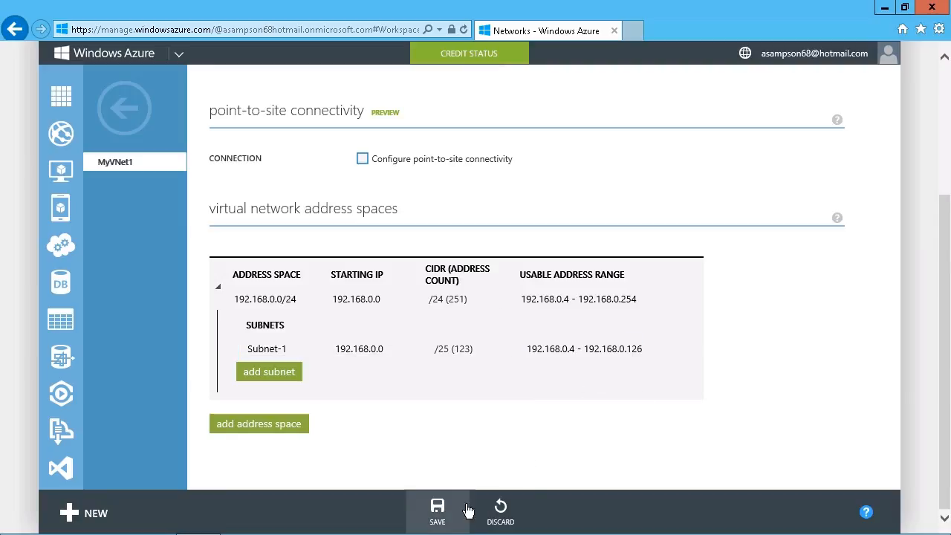
left_click(444, 523)
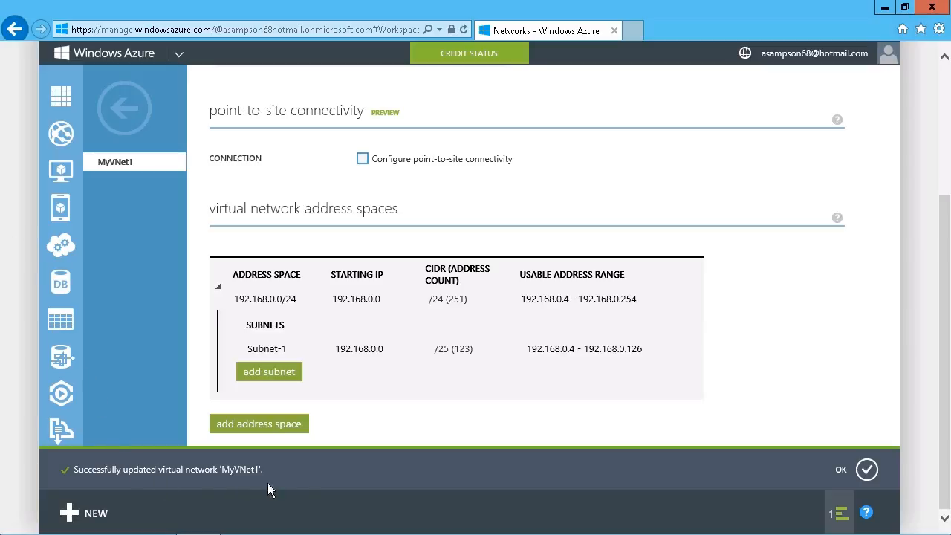
left_click(867, 469)
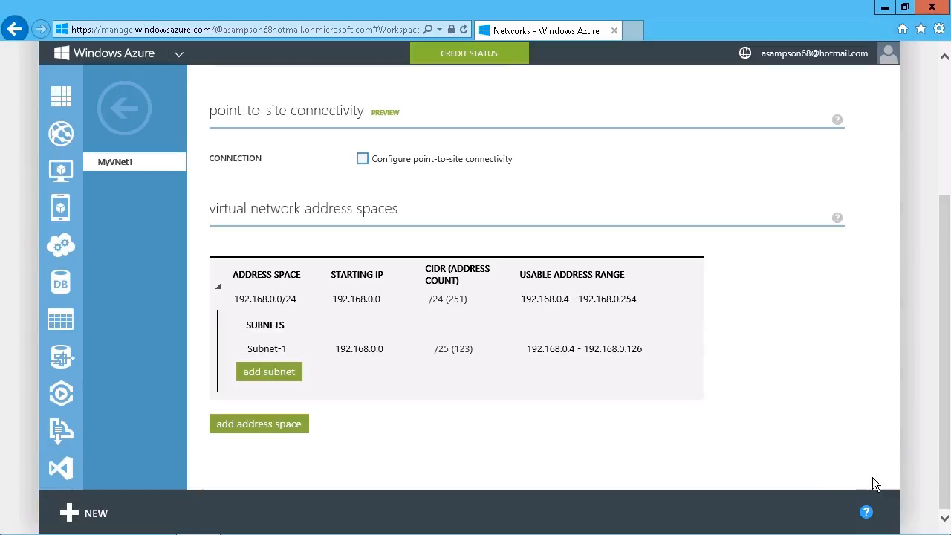
Step: Add Subnet-2 at 192.168.0.128 /25, save MyVNet1, and return to the networks list
left_click(276, 375)
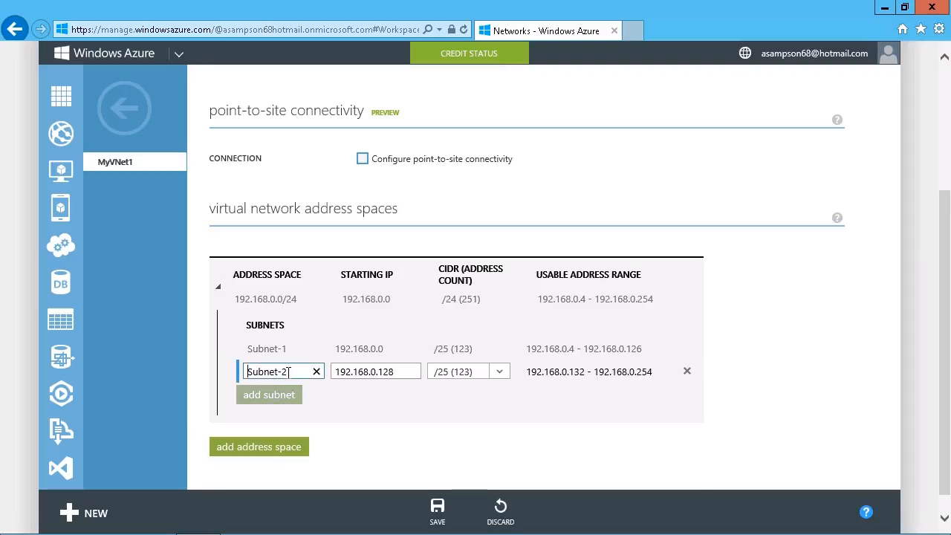
left_click(357, 377)
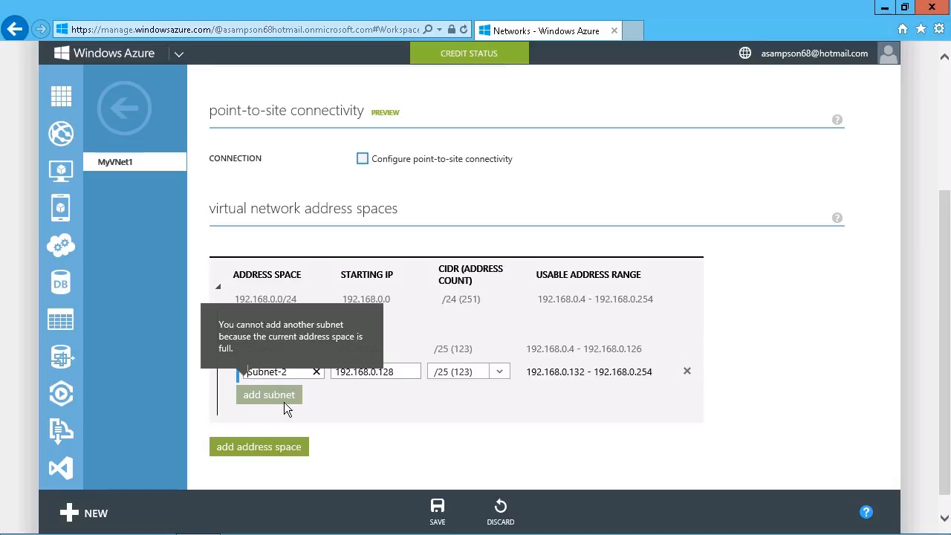
left_click(448, 520)
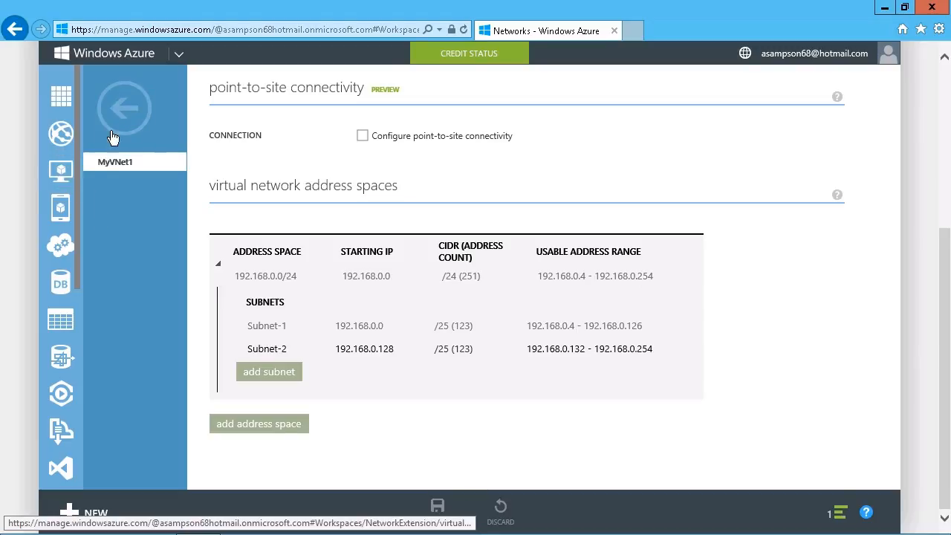
left_click(130, 114)
Step: Begin a new gallery virtual machine using the Windows Server 2008 R2 SP1 image
left_click(116, 182)
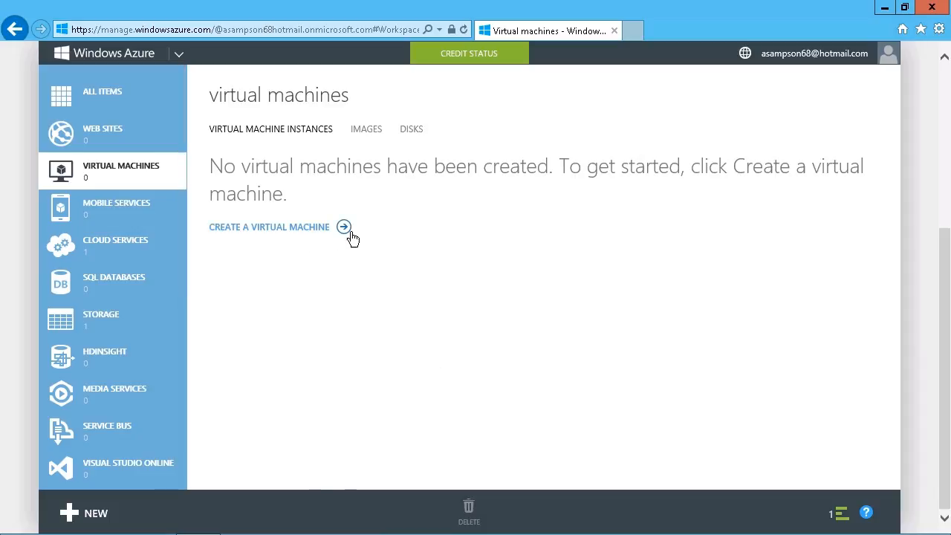
left_click(343, 228)
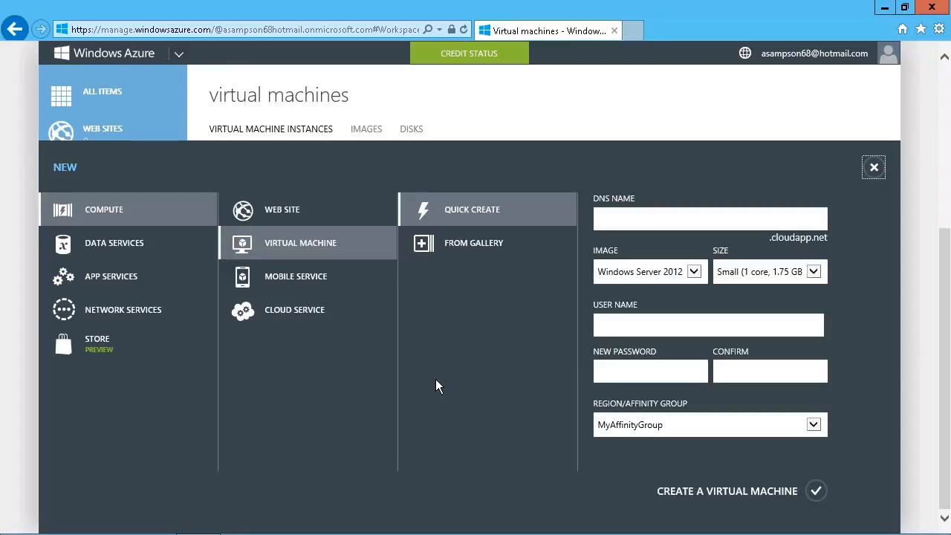
left_click(488, 258)
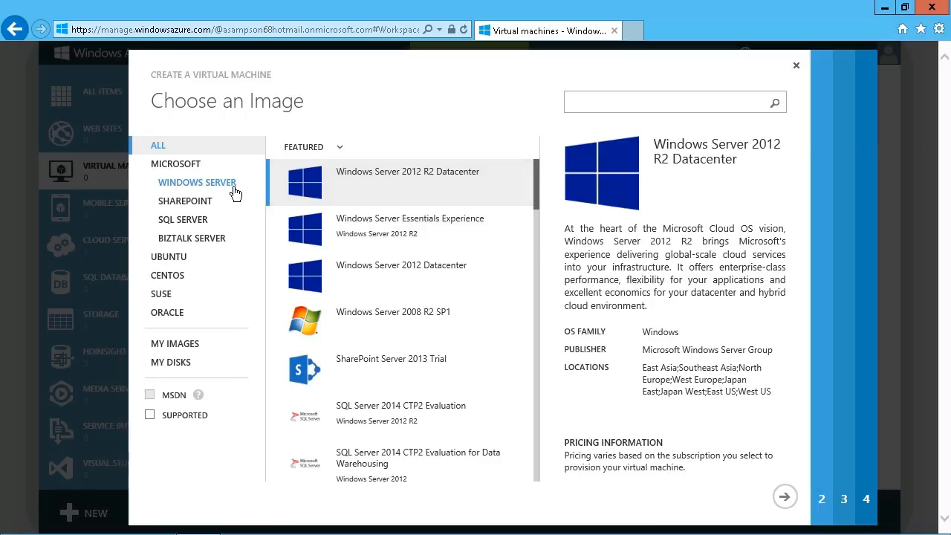
left_click(445, 328)
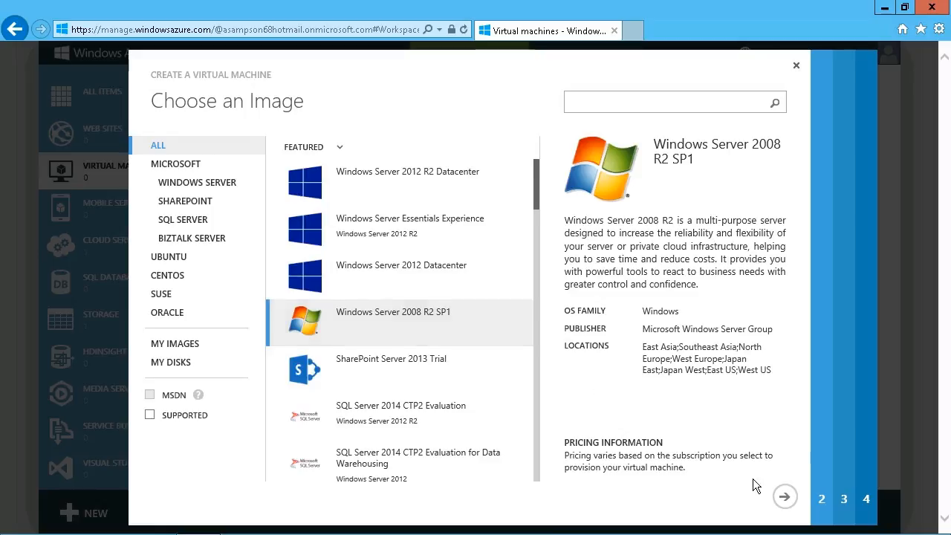
Step: Name the VM VMSrv08 and enter the administrator user name and confirmed password
left_click(785, 496)
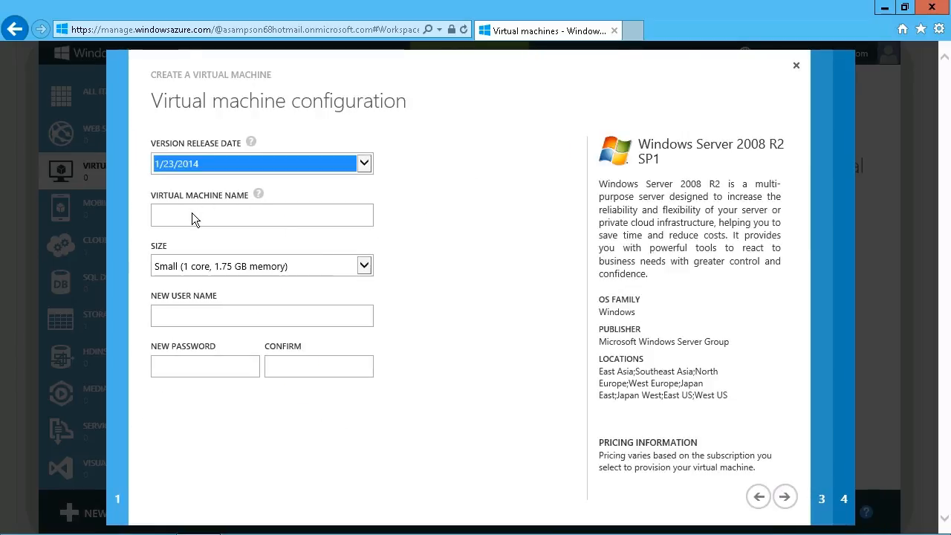
left_click(204, 223)
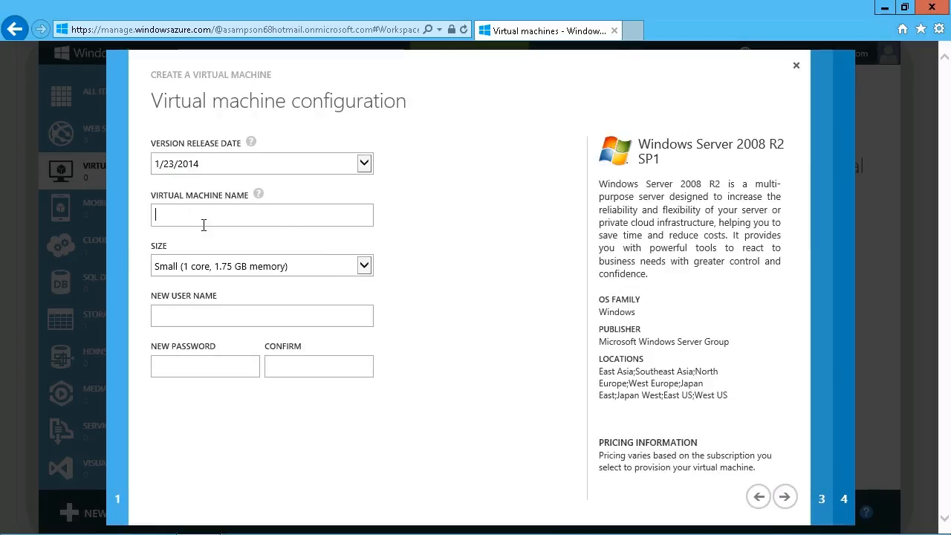
type("VM")
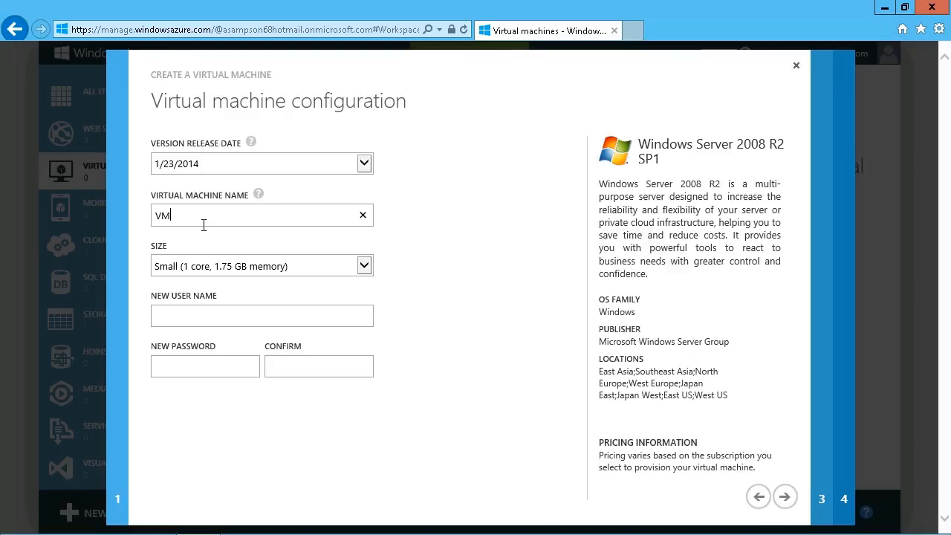
type("Srv08")
left_click(194, 320)
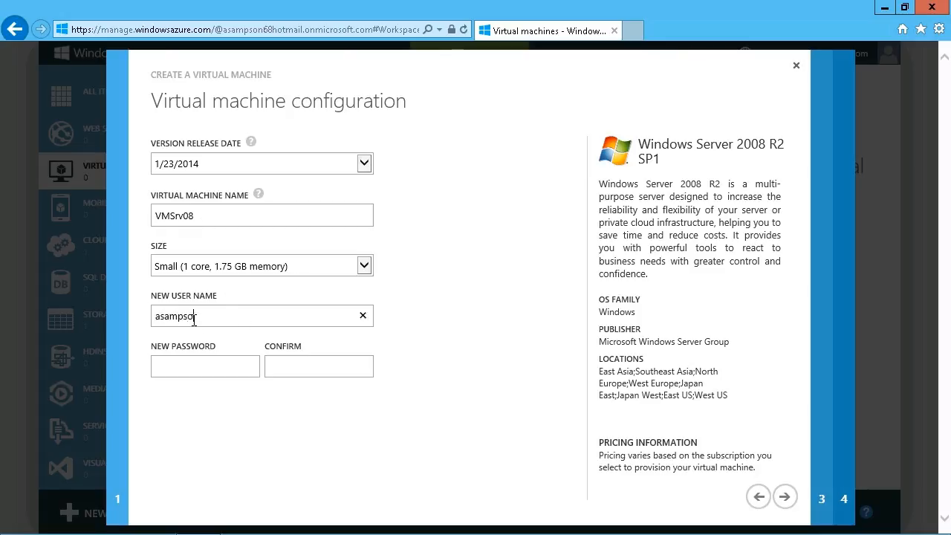
key("Tab")
type("P@ssw0rd1234")
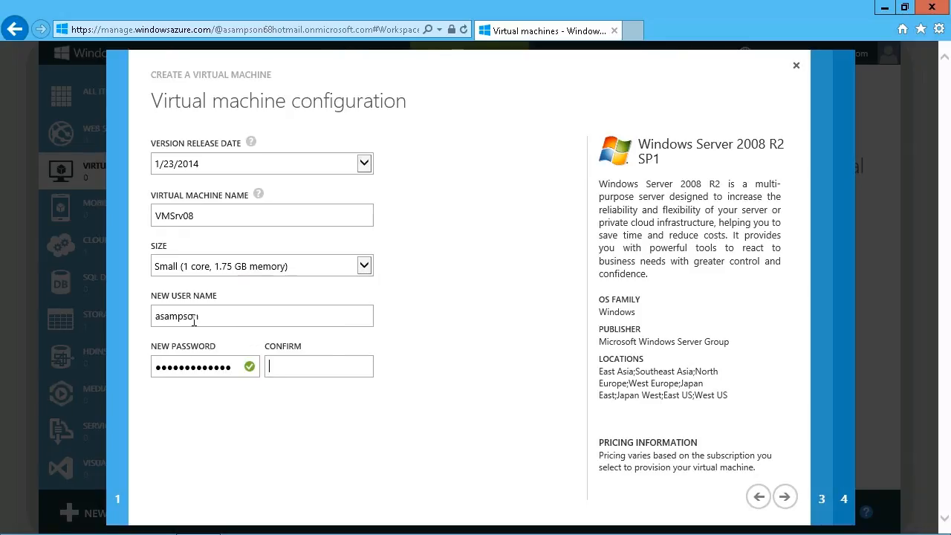
type("P@ssw0rd1234")
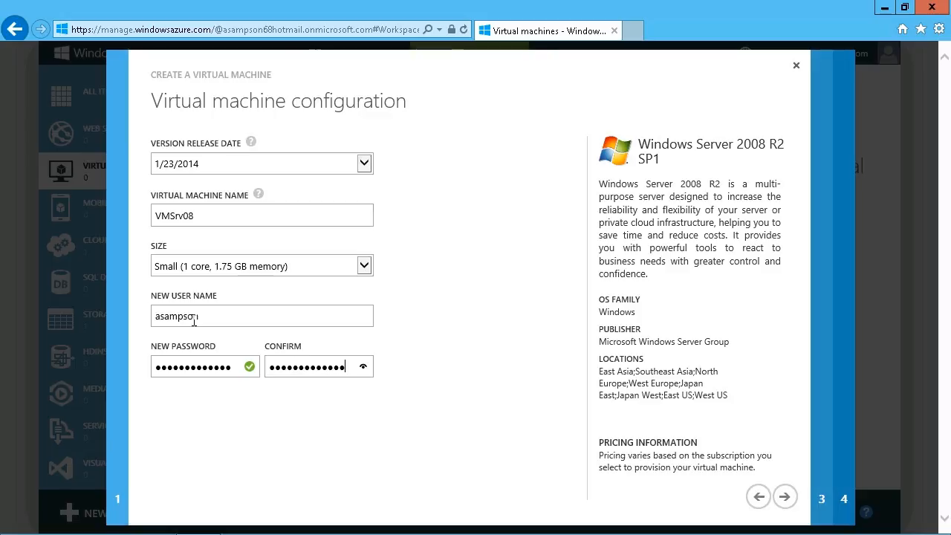
left_click(784, 497)
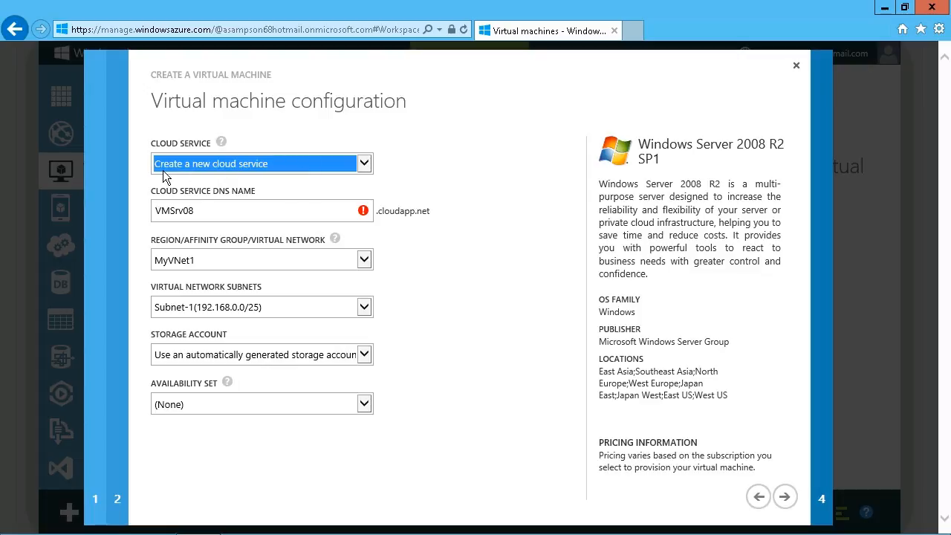
Step: Place the VM in the VMSrv08 cloud service, MyVNet1's Subnet-1, and the existing storage account
left_click(369, 170)
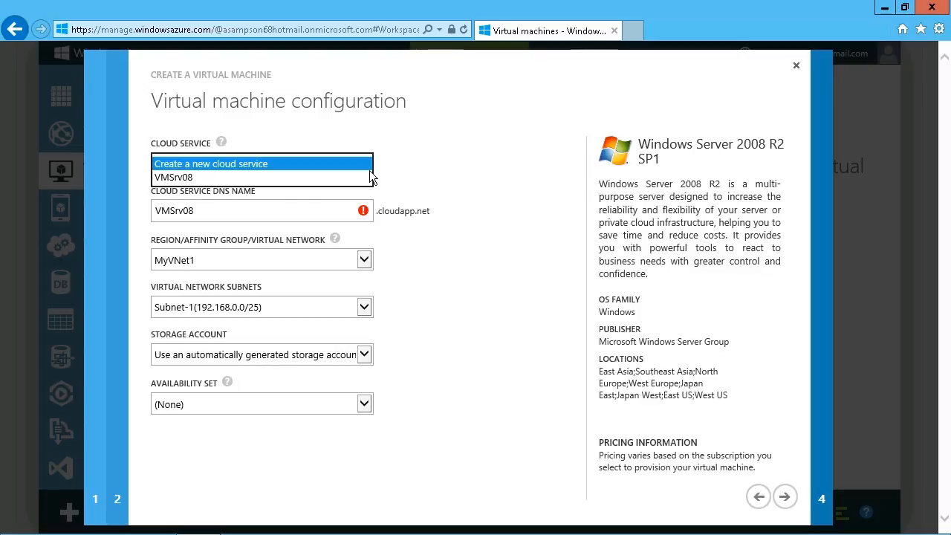
left_click(200, 184)
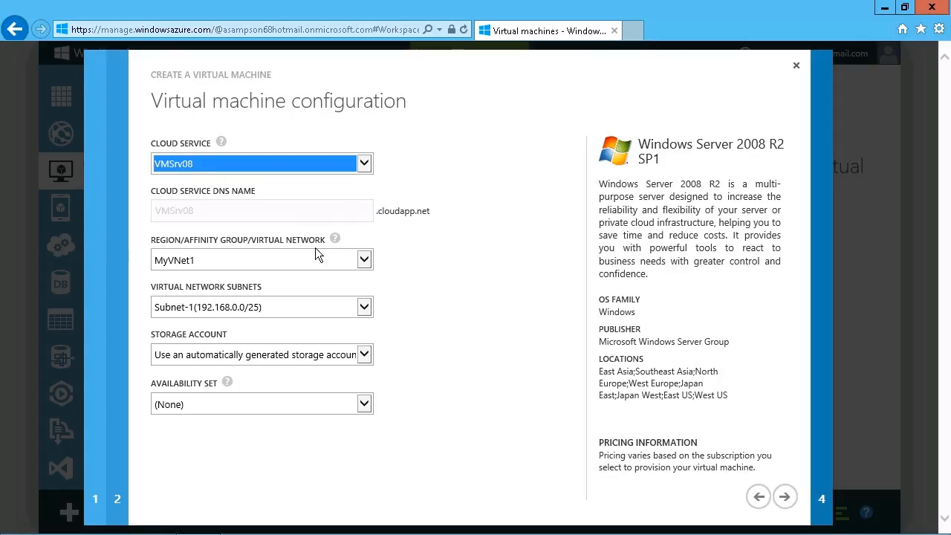
left_click(371, 263)
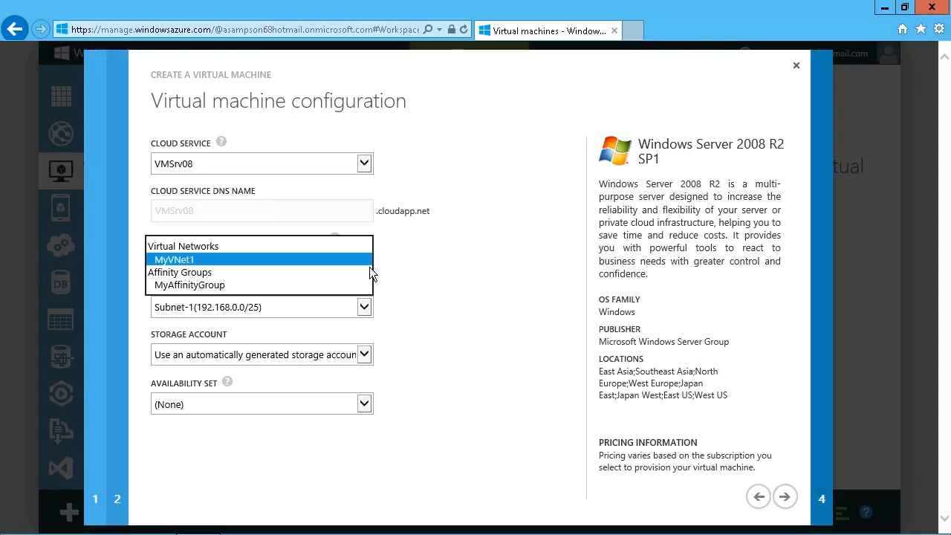
left_click(205, 267)
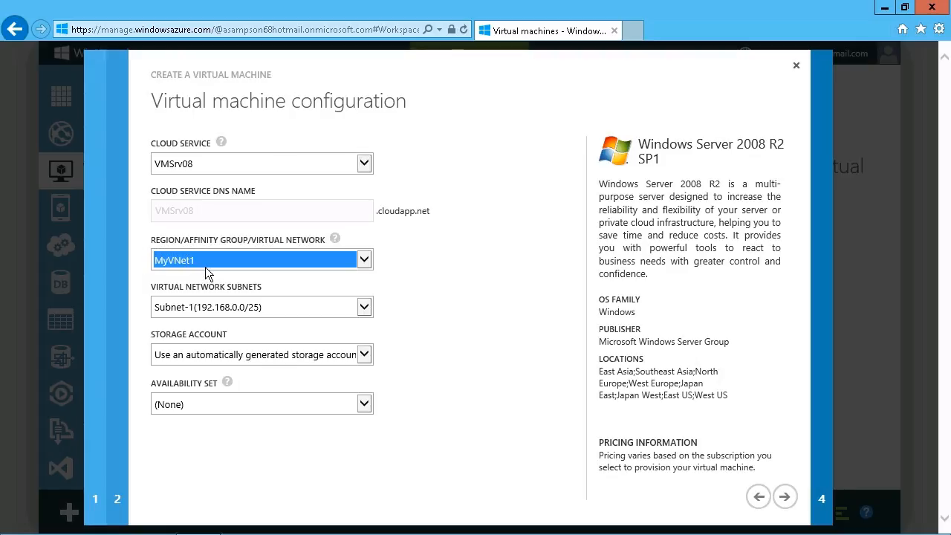
left_click(191, 316)
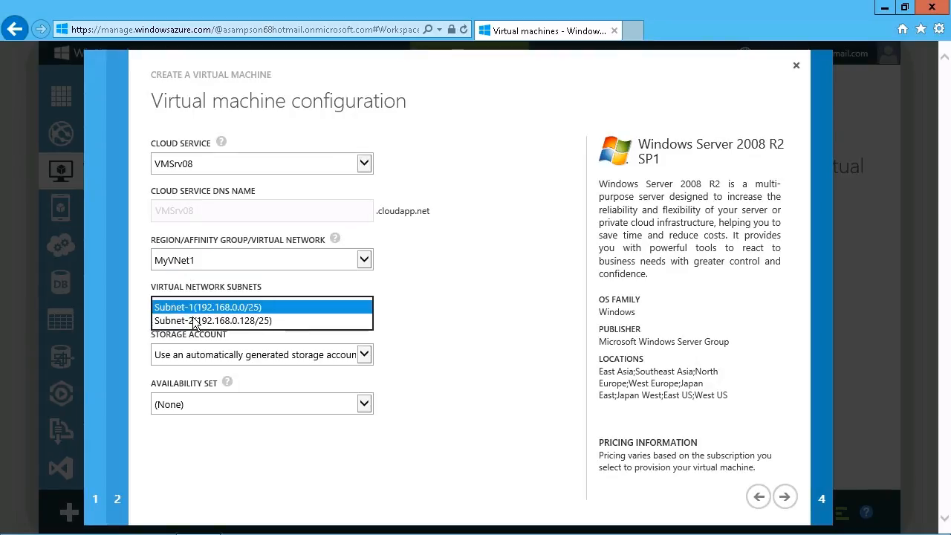
left_click(266, 313)
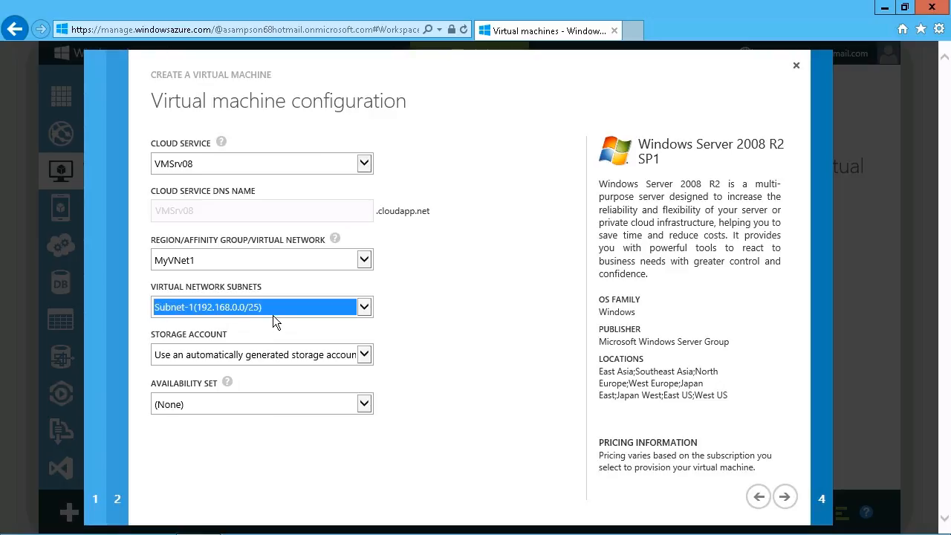
left_click(369, 362)
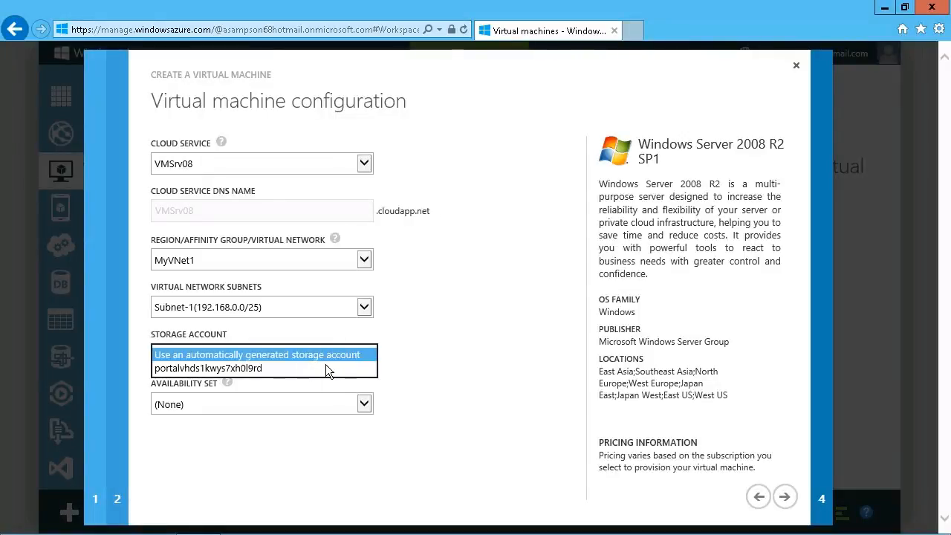
left_click(265, 375)
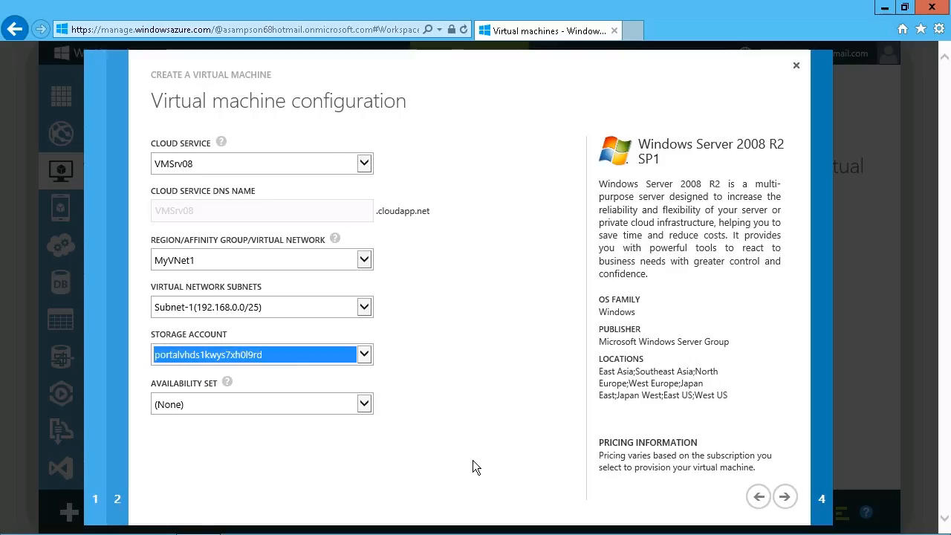
left_click(783, 496)
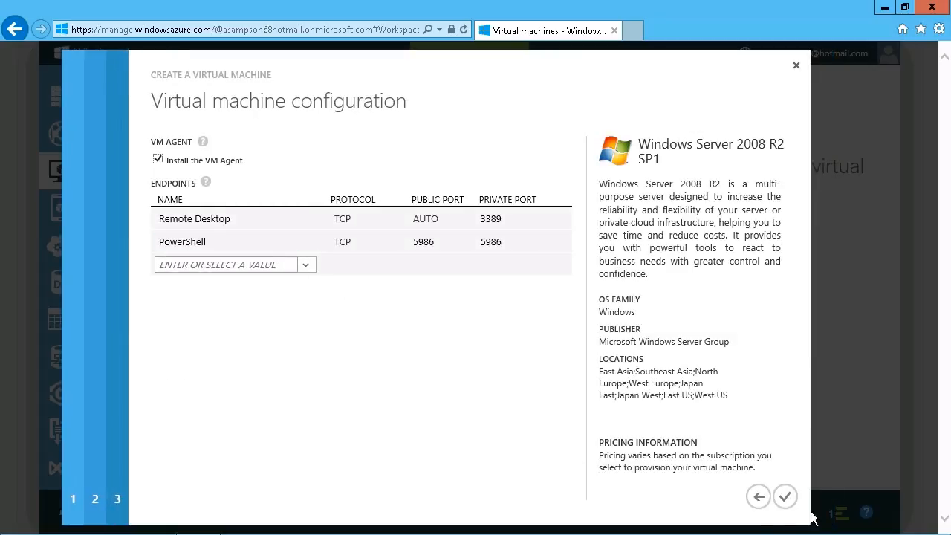
Step: Complete the Create a Virtual Machine wizard so VMSrv08 starts deploying
left_click(788, 503)
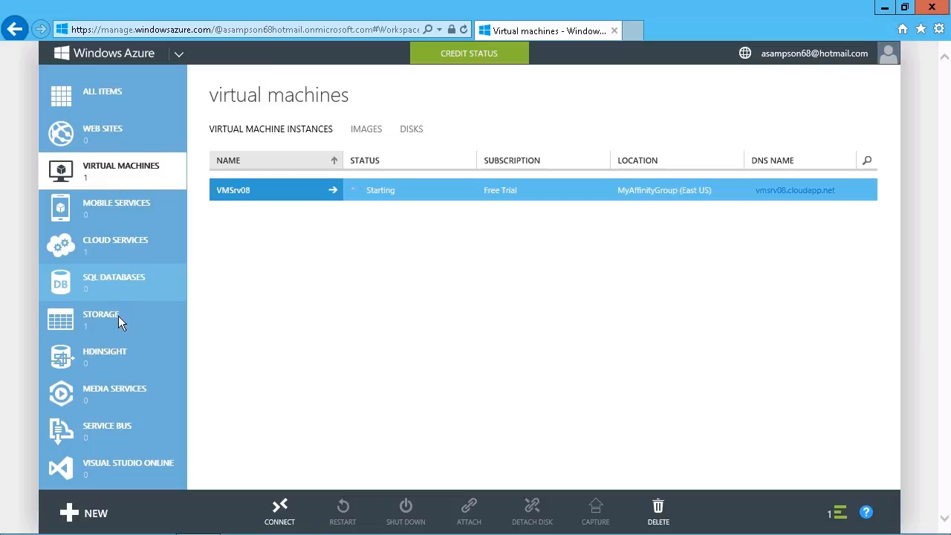
Step: Check MyVNet1's dashboard resources to confirm VMSrv08 at 192.168.0.4 on Subnet-1
scroll(121, 201, "down", 3)
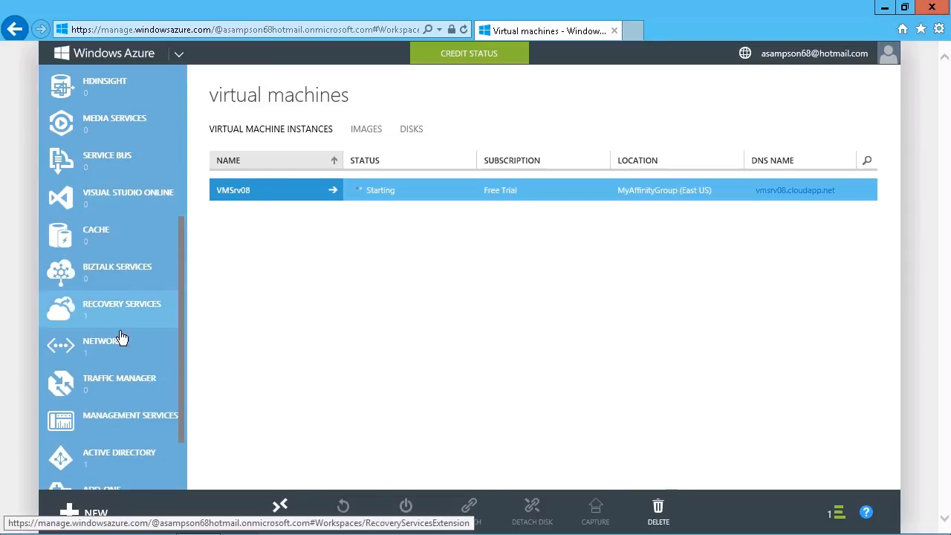
left_click(116, 359)
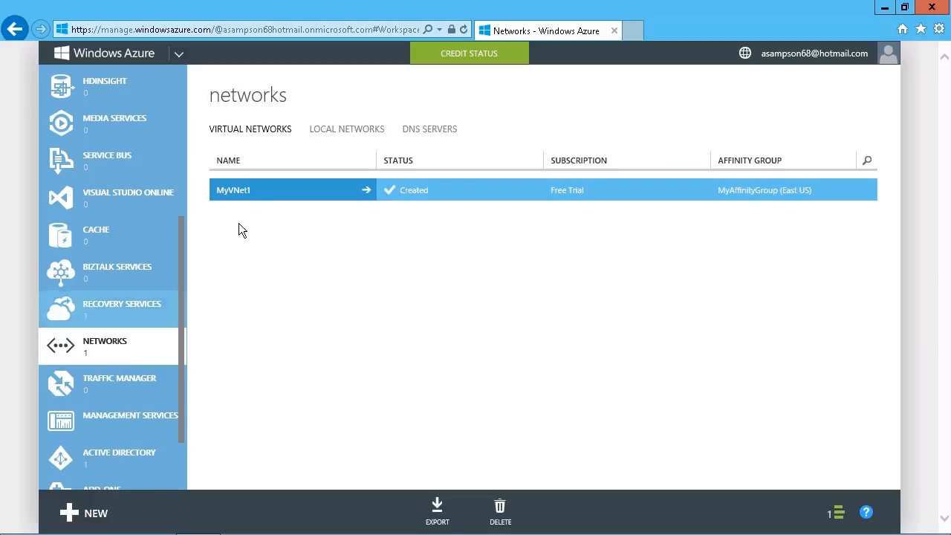
left_click(238, 194)
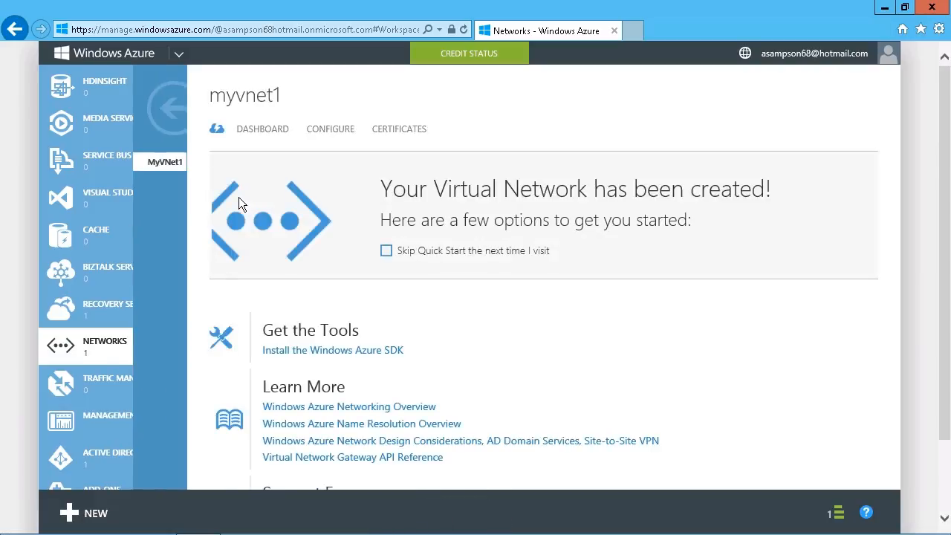
left_click(280, 140)
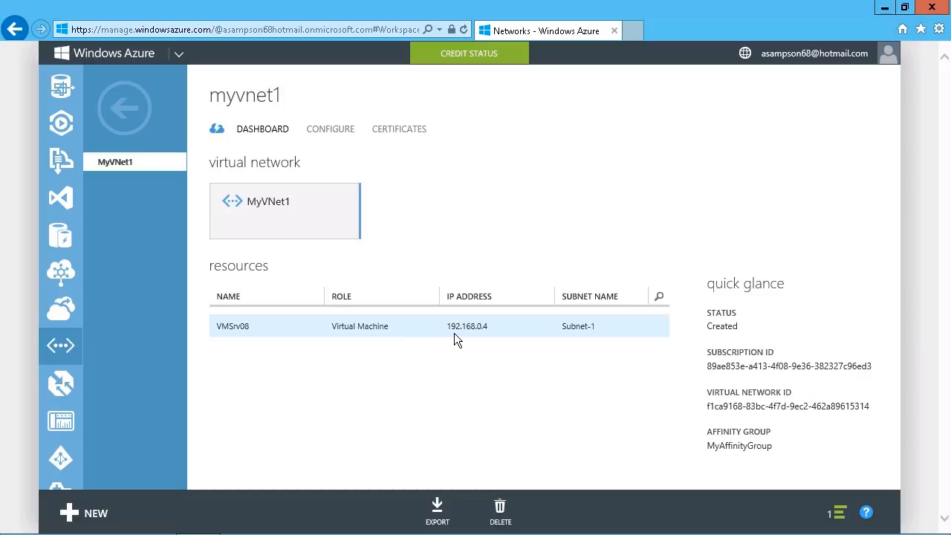
left_click_drag(448, 333, 497, 333)
left_click(498, 343)
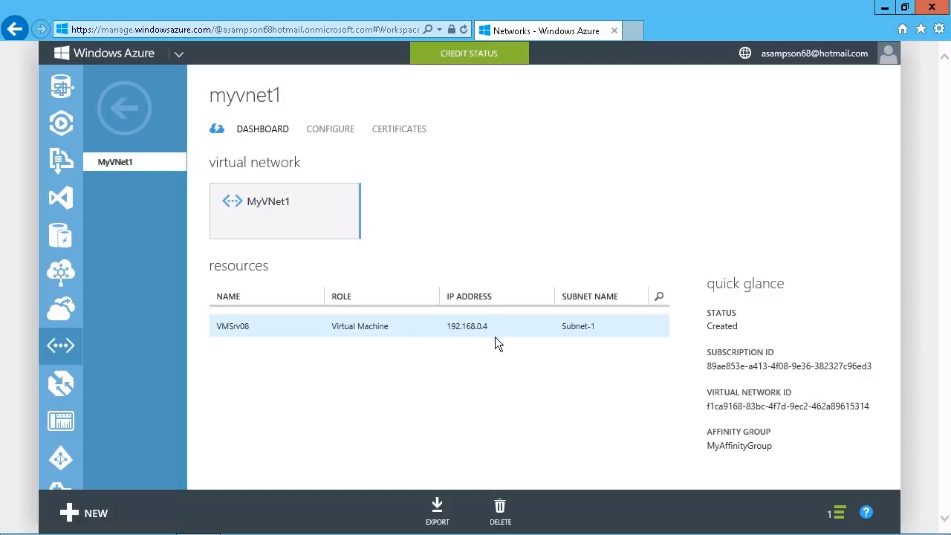